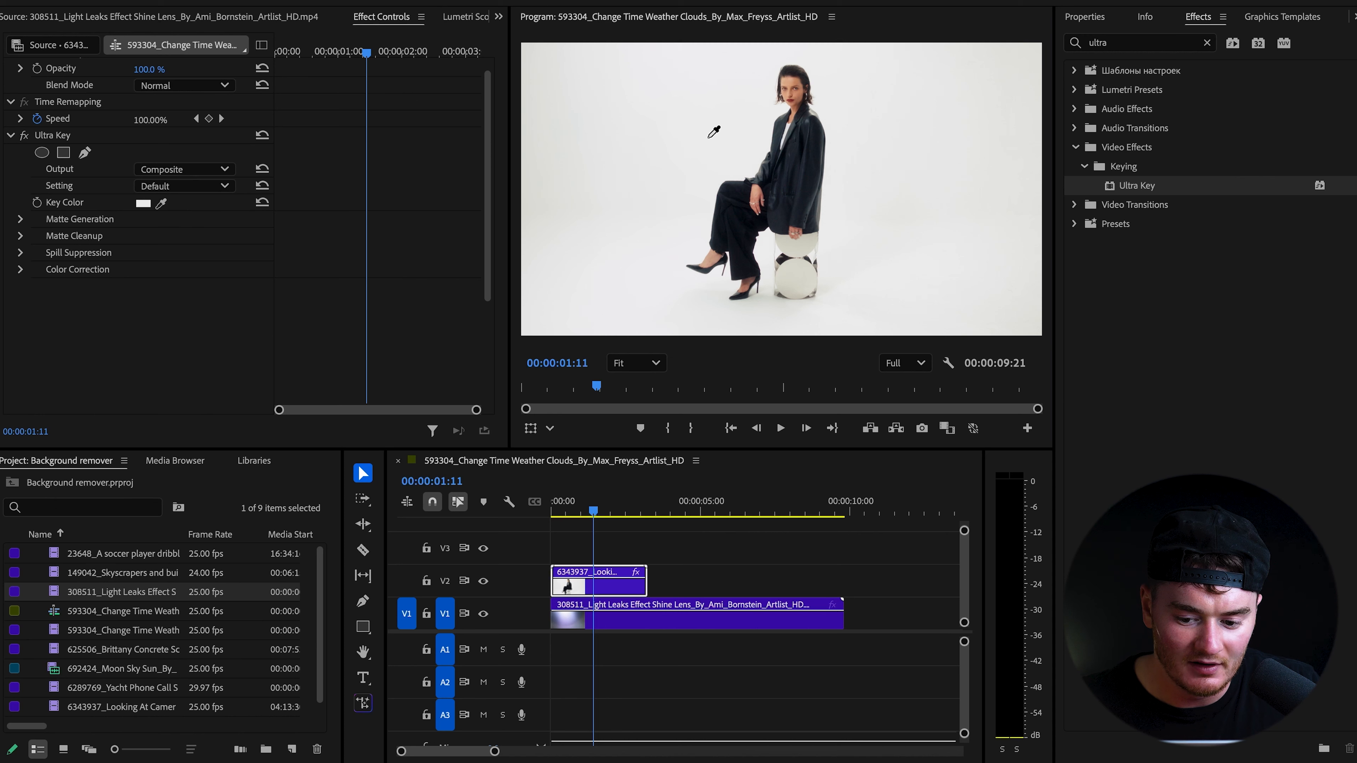
# - Keep Ultra Key on the Default setting, expand Matte Generation, and resample the key color from the white backdrop beside the woman
pyautogui.click(214, 186)
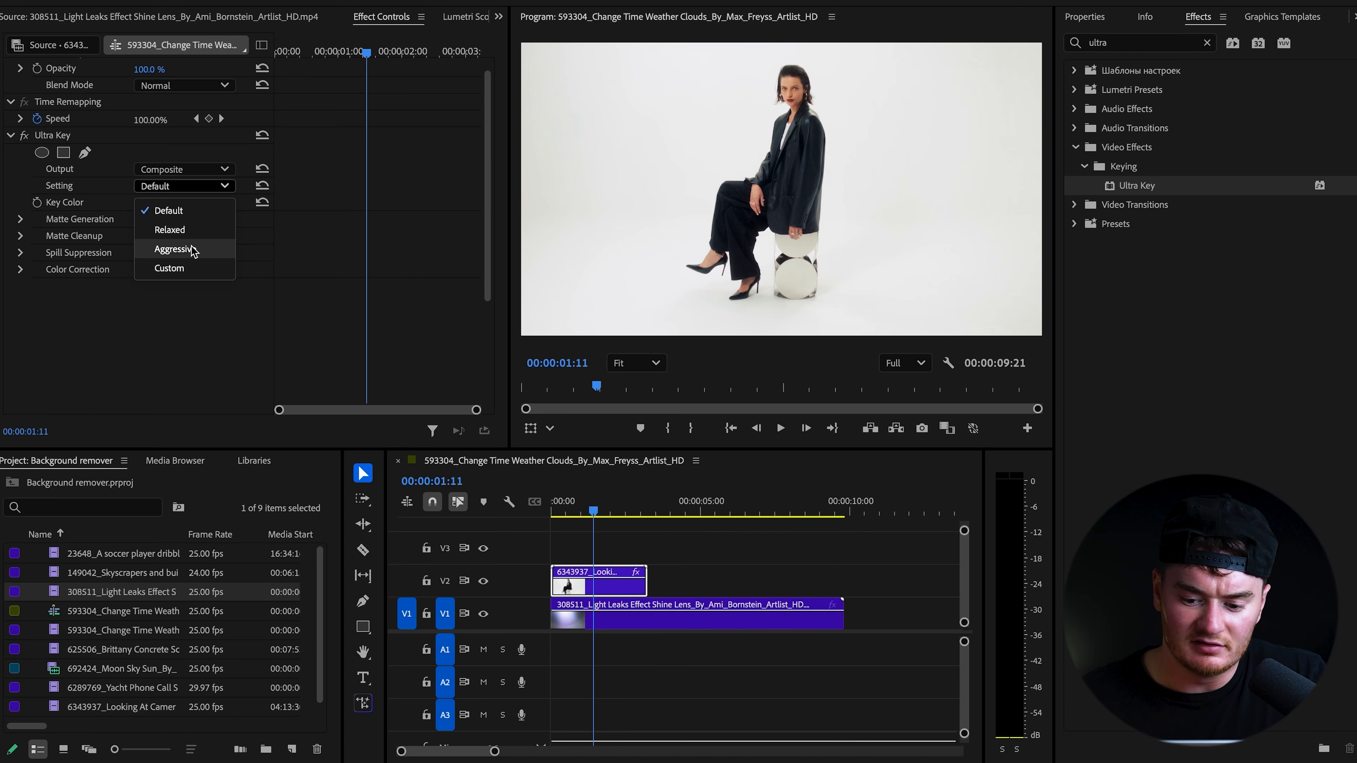
pyautogui.click(169, 210)
pyautogui.click(20, 219)
pyautogui.scroll(4, 207, 309)
pyautogui.click(163, 309)
pyautogui.click(638, 212)
# - Switch the Ultra Key setting to Aggressive and lower the Matte Generation transparency to 12
pyautogui.click(184, 291)
pyautogui.click(211, 355)
pyautogui.scroll(-3, 376, 303)
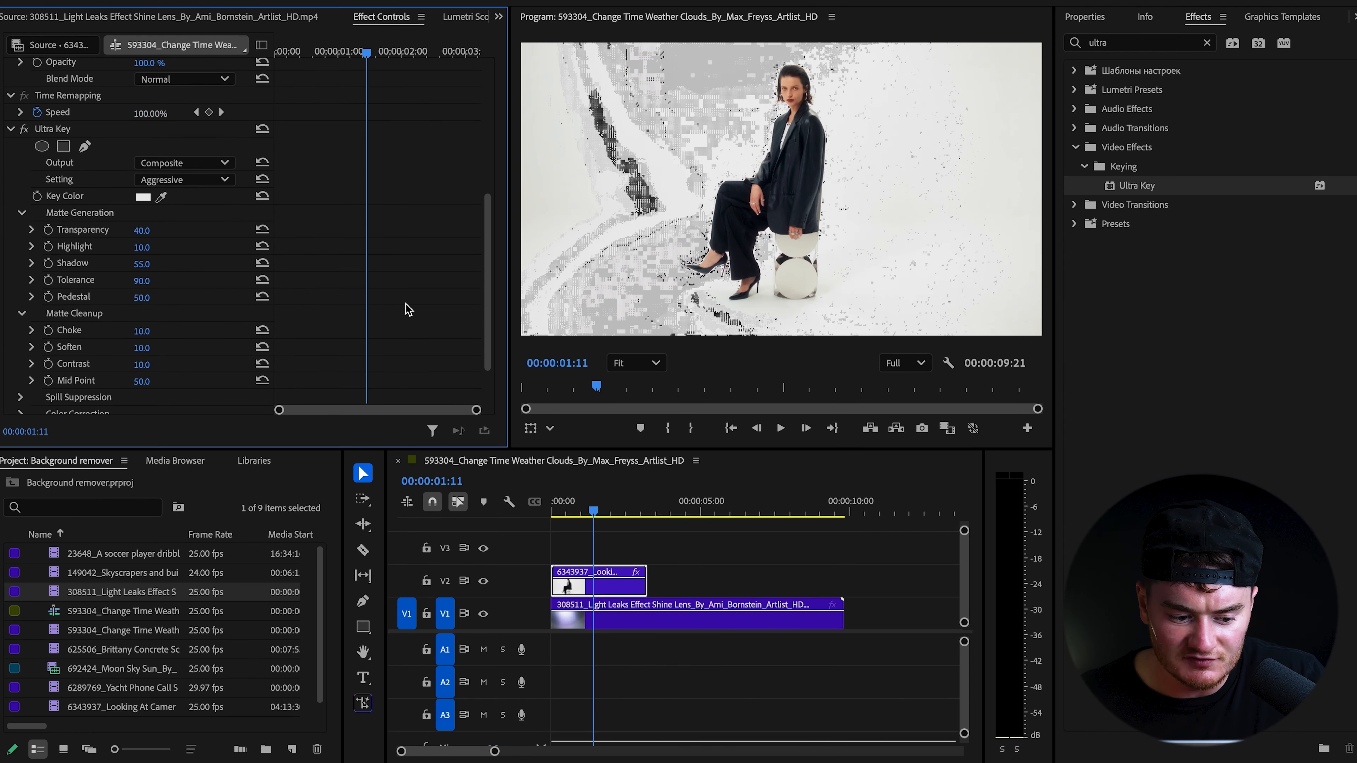
pyautogui.moveTo(142, 231)
pyautogui.mouseDown()
pyautogui.moveTo(161, 231)
pyautogui.moveTo(115, 231)
pyautogui.mouseUp()
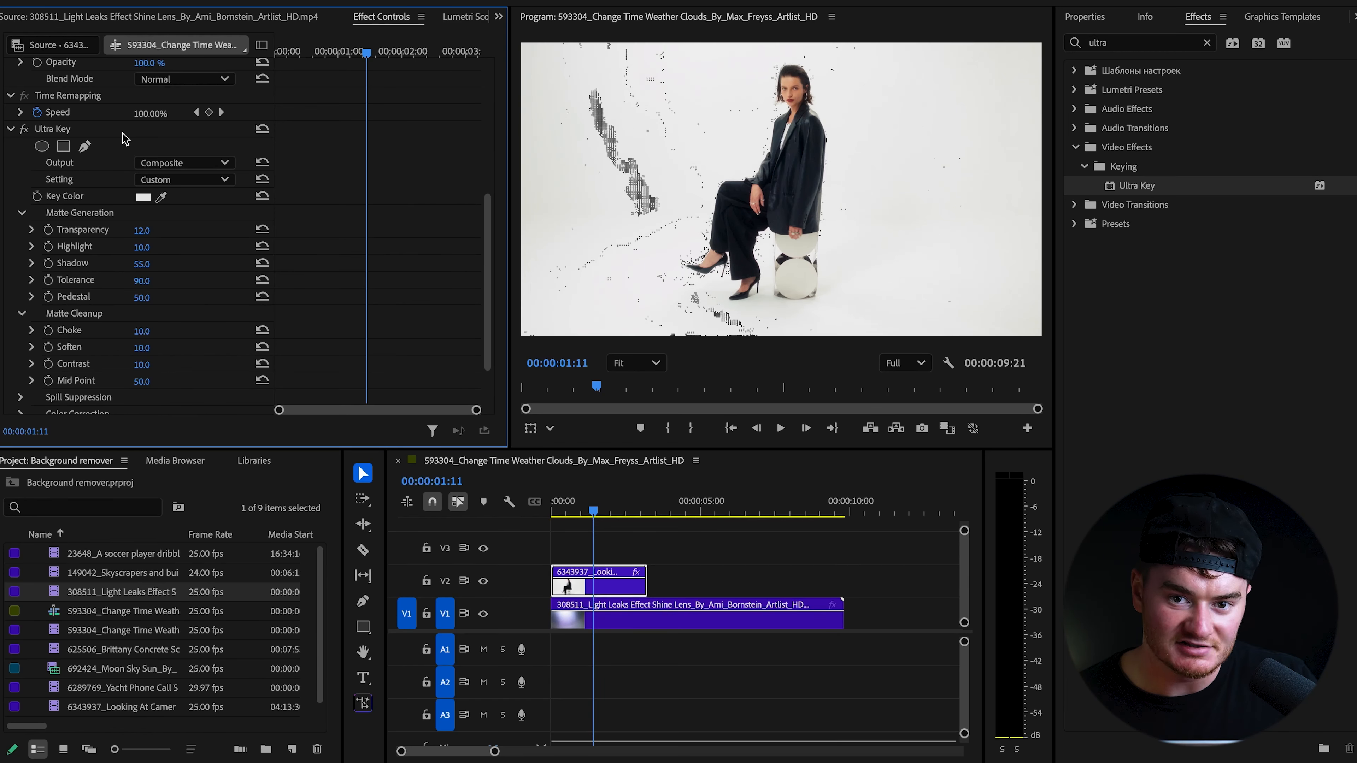
# - Add a free-drawn mask to Ultra Key and trace it along the woman's head, face and jacket
pyautogui.scroll(5, 88, 176)
pyautogui.scroll(-2, 83, 231)
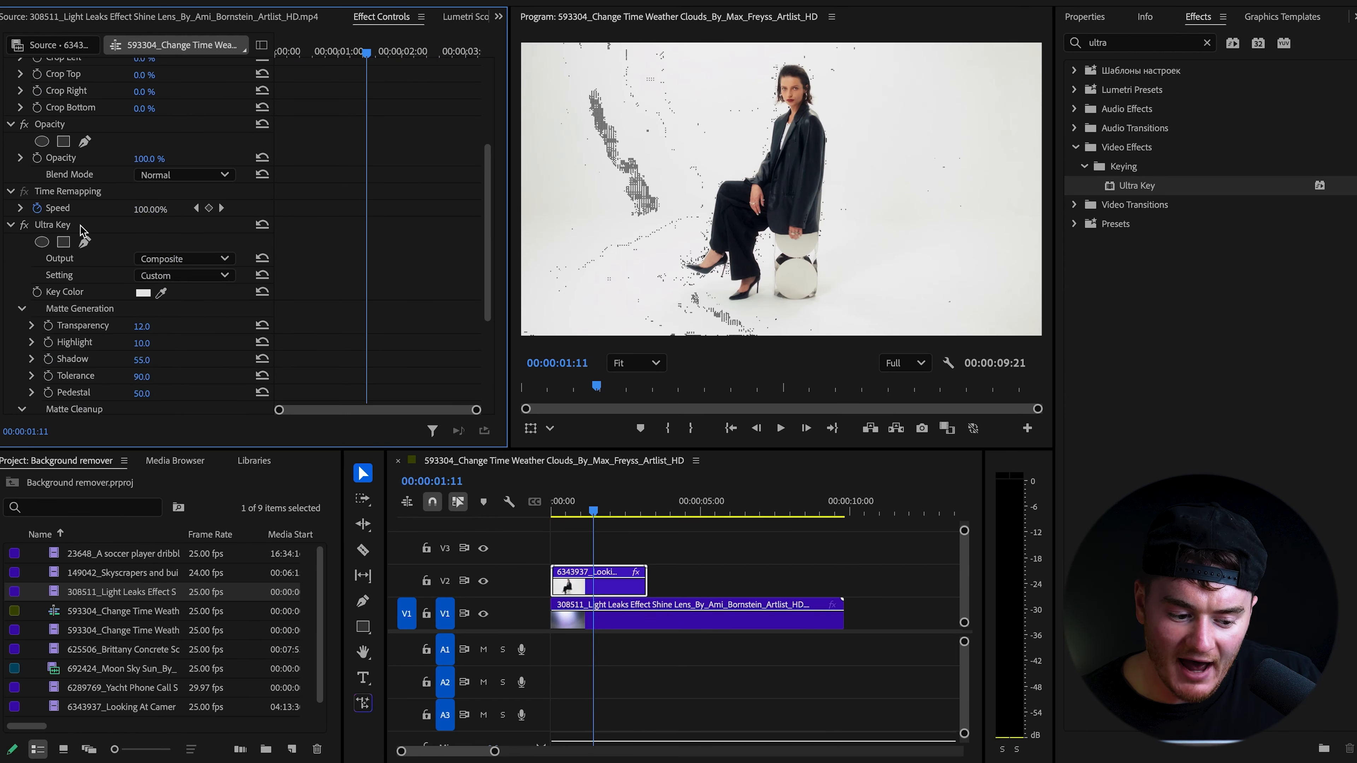
pyautogui.click(82, 231)
pyautogui.click(85, 242)
pyautogui.scroll(5, 807, 126)
pyautogui.click(760, 48)
pyautogui.click(758, 61)
pyautogui.click(767, 79)
pyautogui.click(775, 85)
pyautogui.click(779, 98)
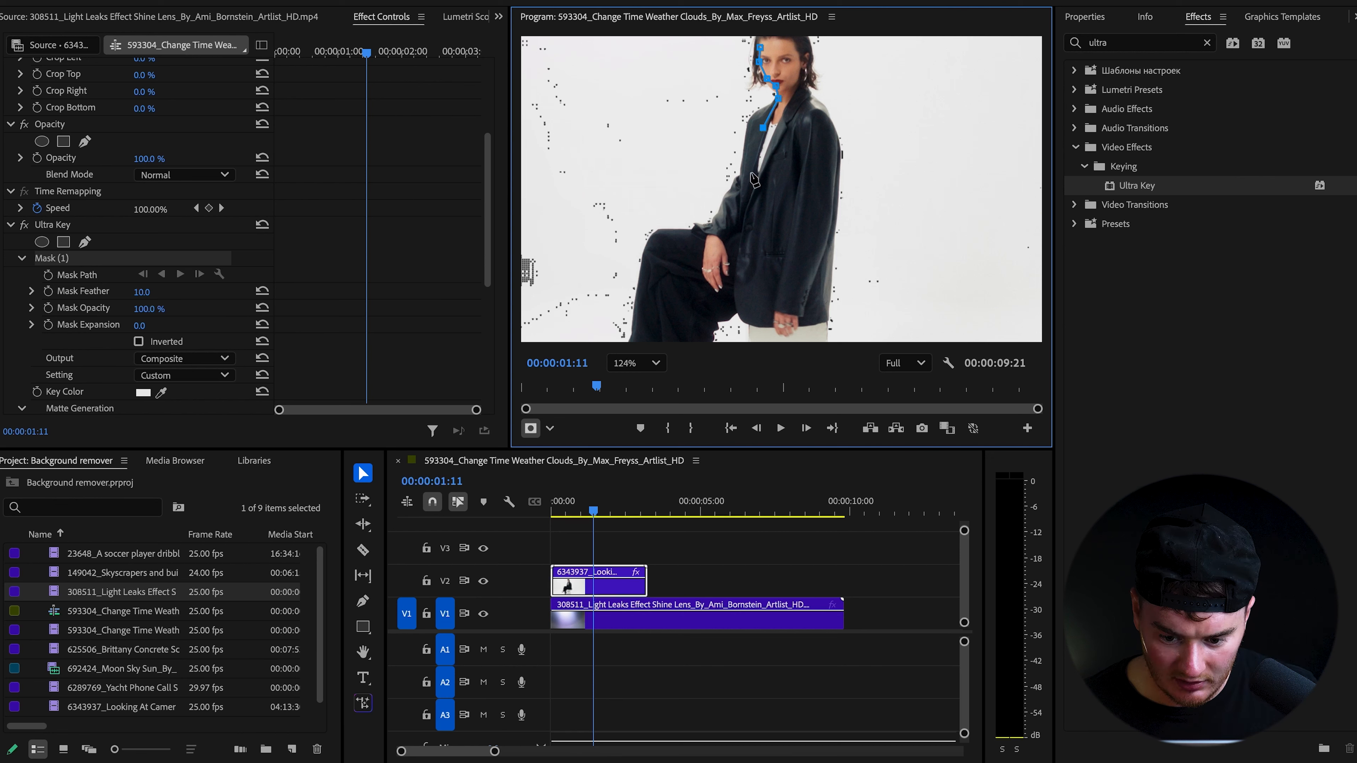
pyautogui.click(751, 172)
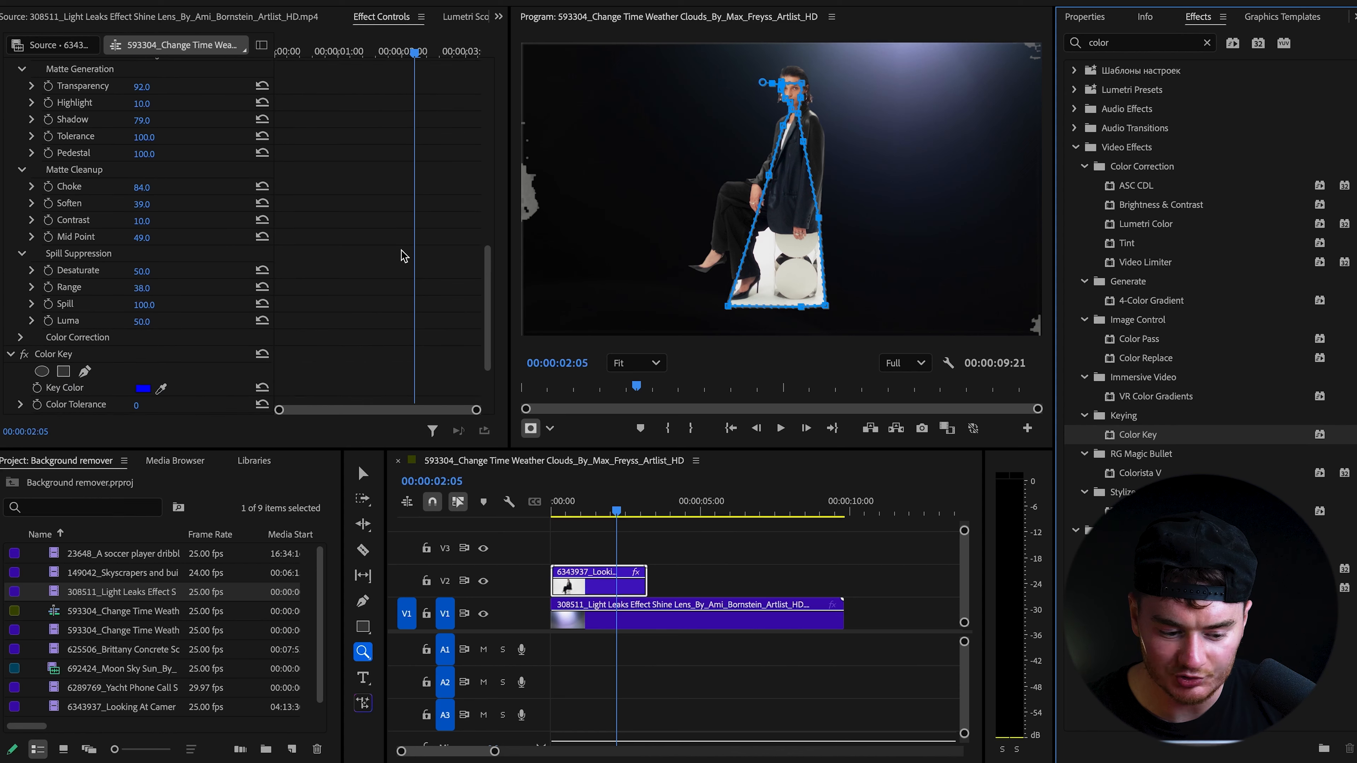
# - Sample the first Color Key's key color from the leftover white beside the stool and set its Color Tolerance to 30
pyautogui.click(163, 310)
pyautogui.click(764, 254)
pyautogui.moveTo(146, 324); pyautogui.dragTo(156, 324)
pyautogui.moveTo(156, 324); pyautogui.dragTo(164, 325)
# - Sample the second Color Key's key color from the white floor patch between the shoe and stool, with Color Tolerance 1
pyautogui.click(162, 304)
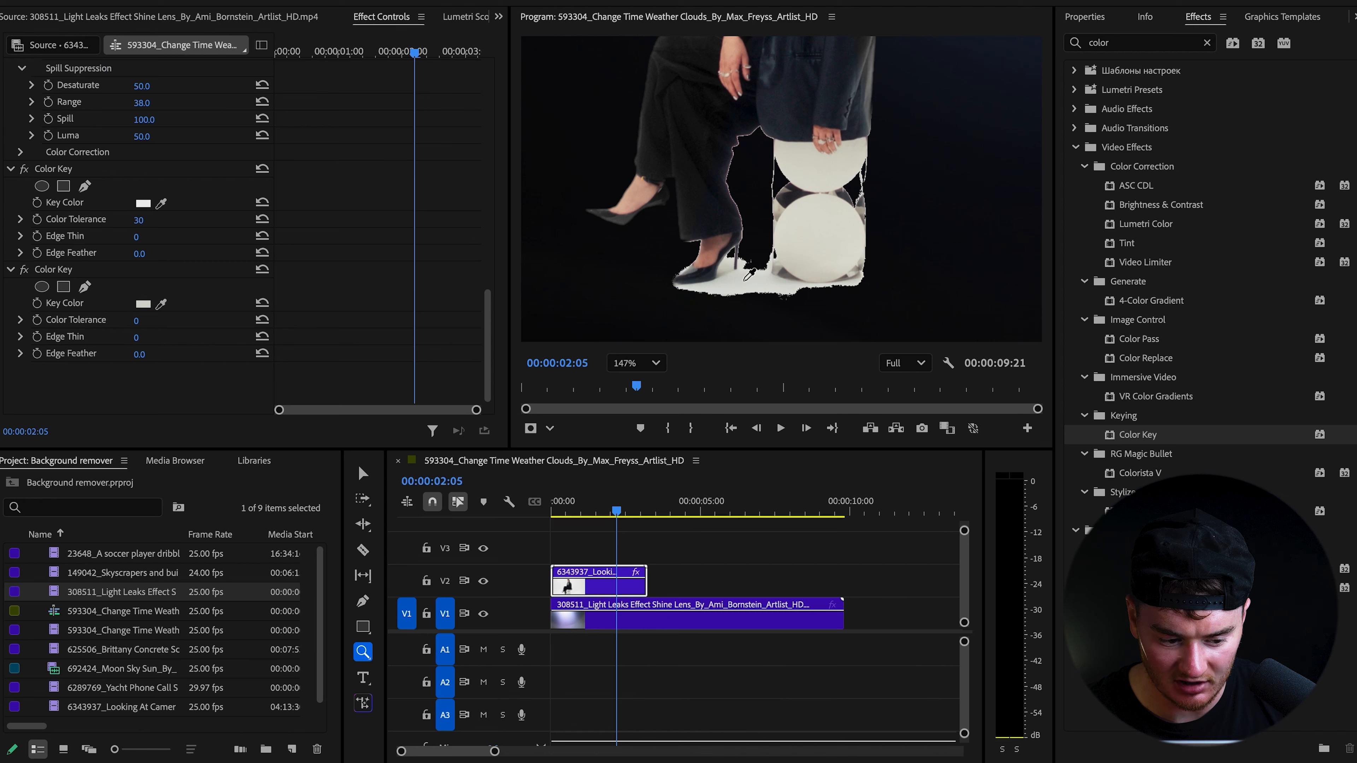
pyautogui.click(743, 279)
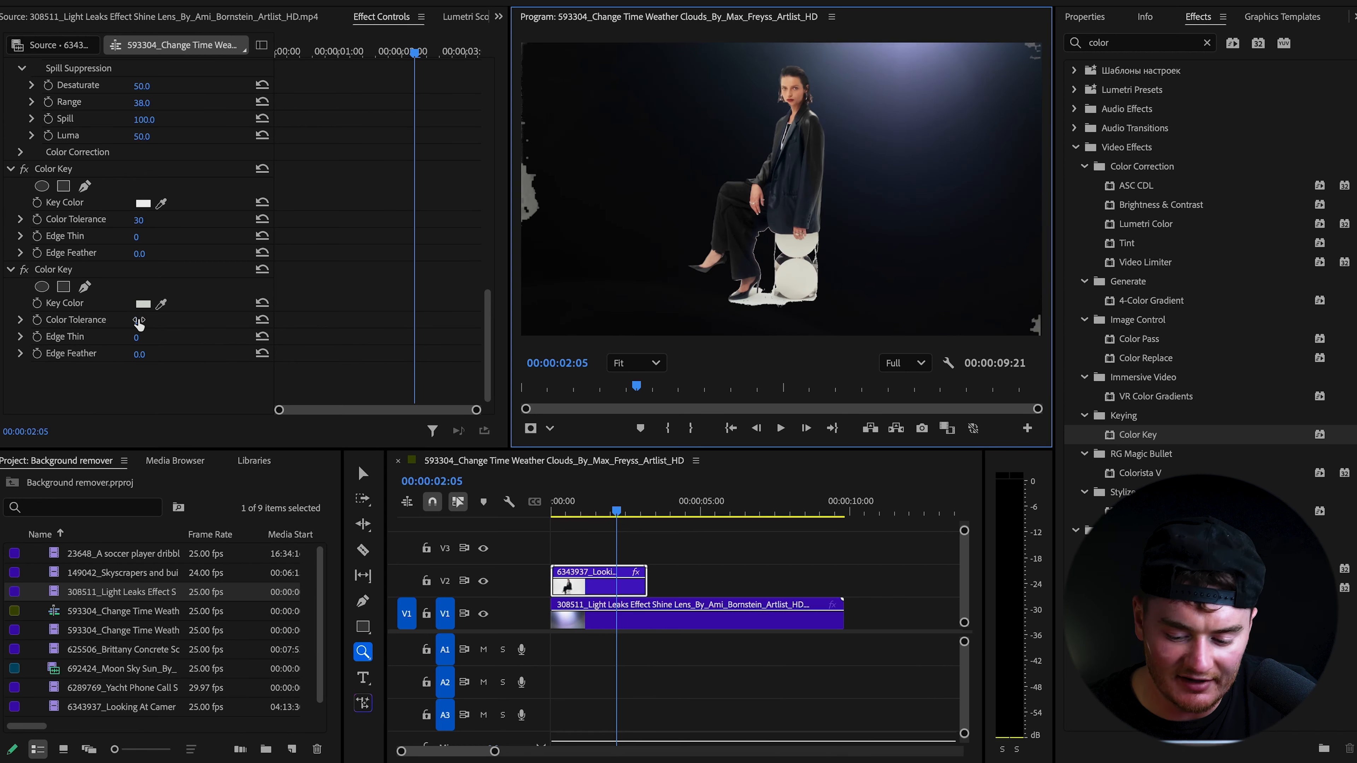
# - Add a free-drawn mask to the second Color Key and trace it around the leftover white floor under the stool and shoe
pyautogui.scroll(5, 818, 325)
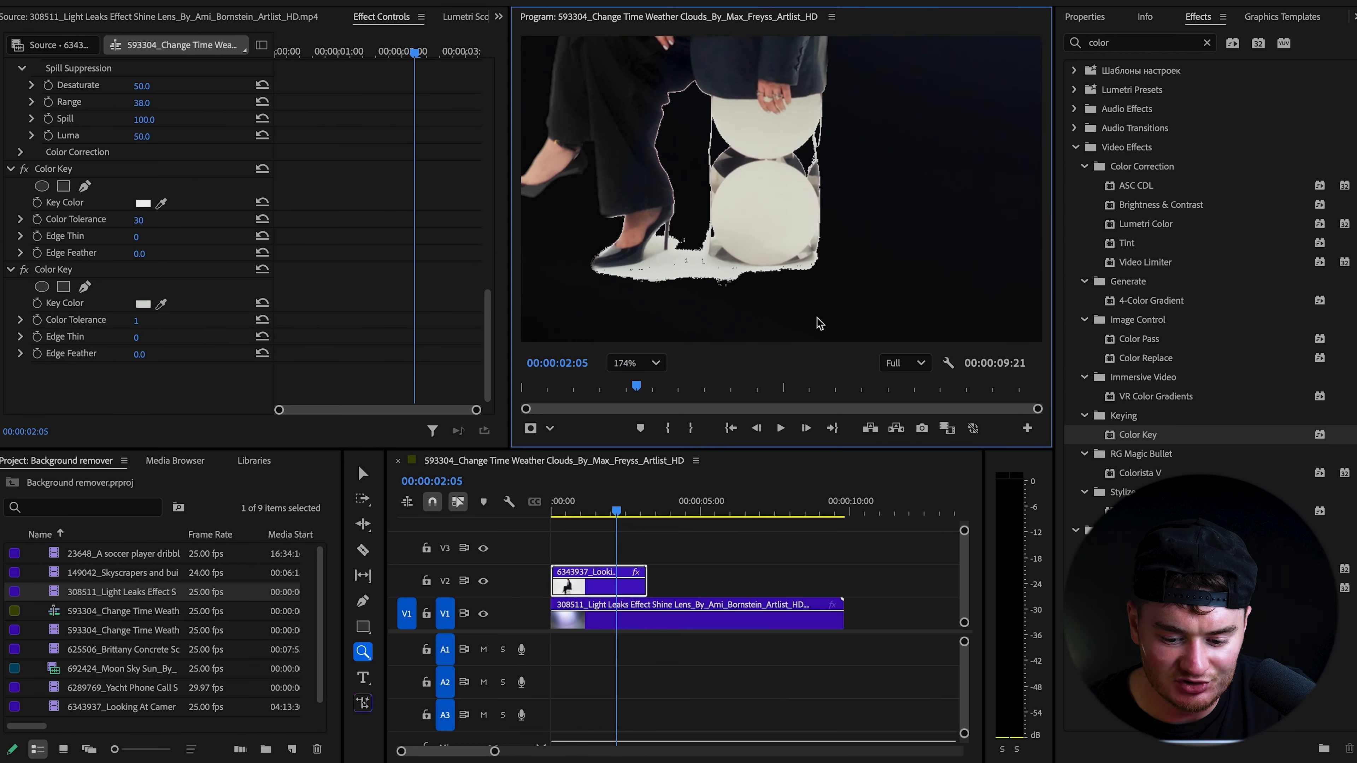
pyautogui.click(85, 288)
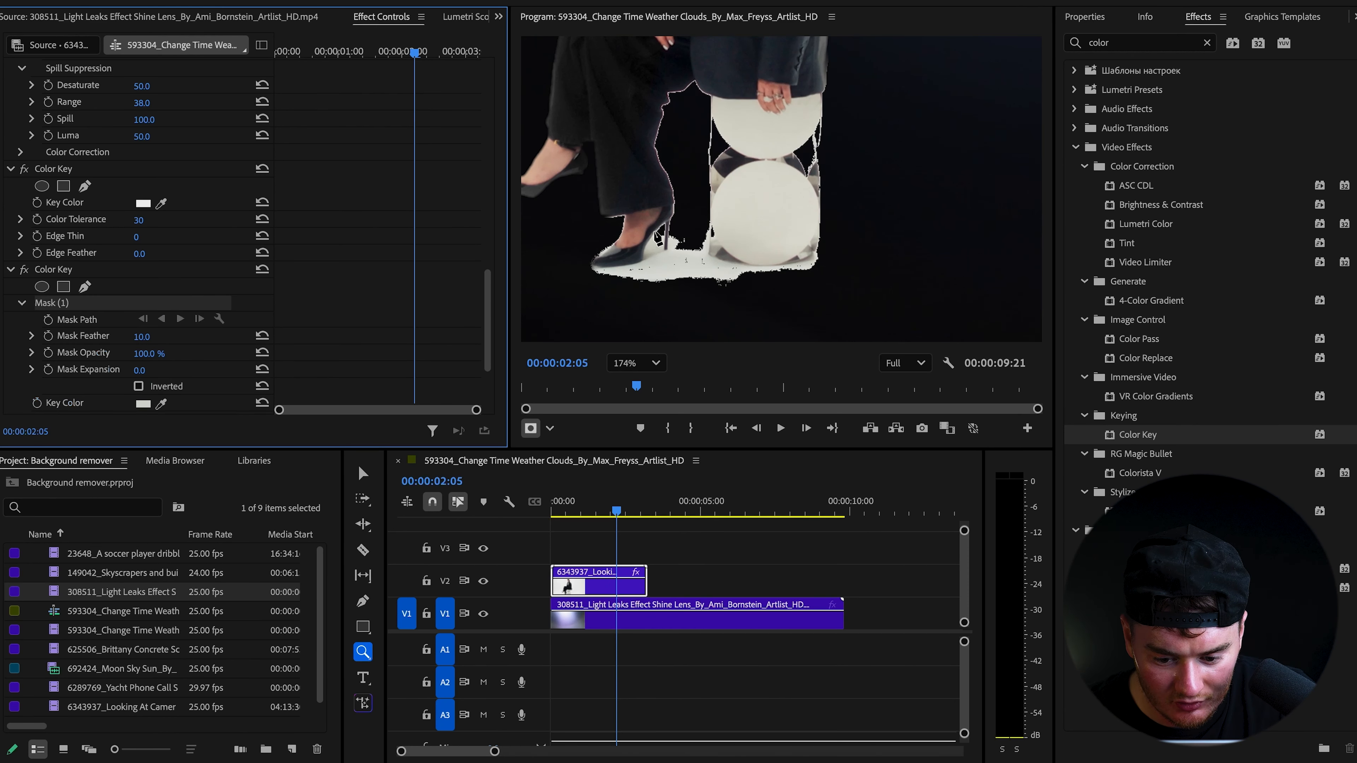
pyautogui.click(709, 221)
pyautogui.click(708, 249)
pyautogui.click(752, 267)
pyautogui.click(806, 258)
pyautogui.click(821, 253)
pyautogui.click(820, 270)
pyautogui.click(697, 294)
pyautogui.click(605, 279)
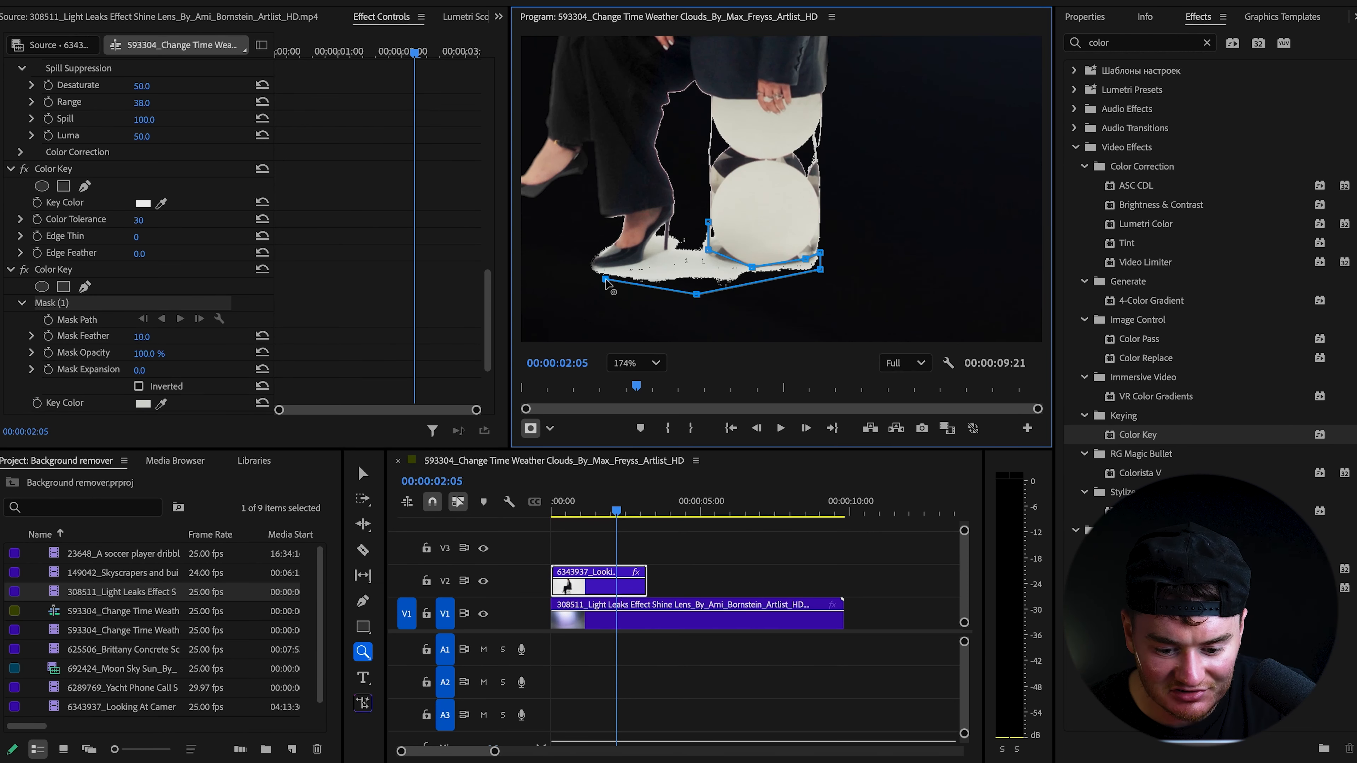